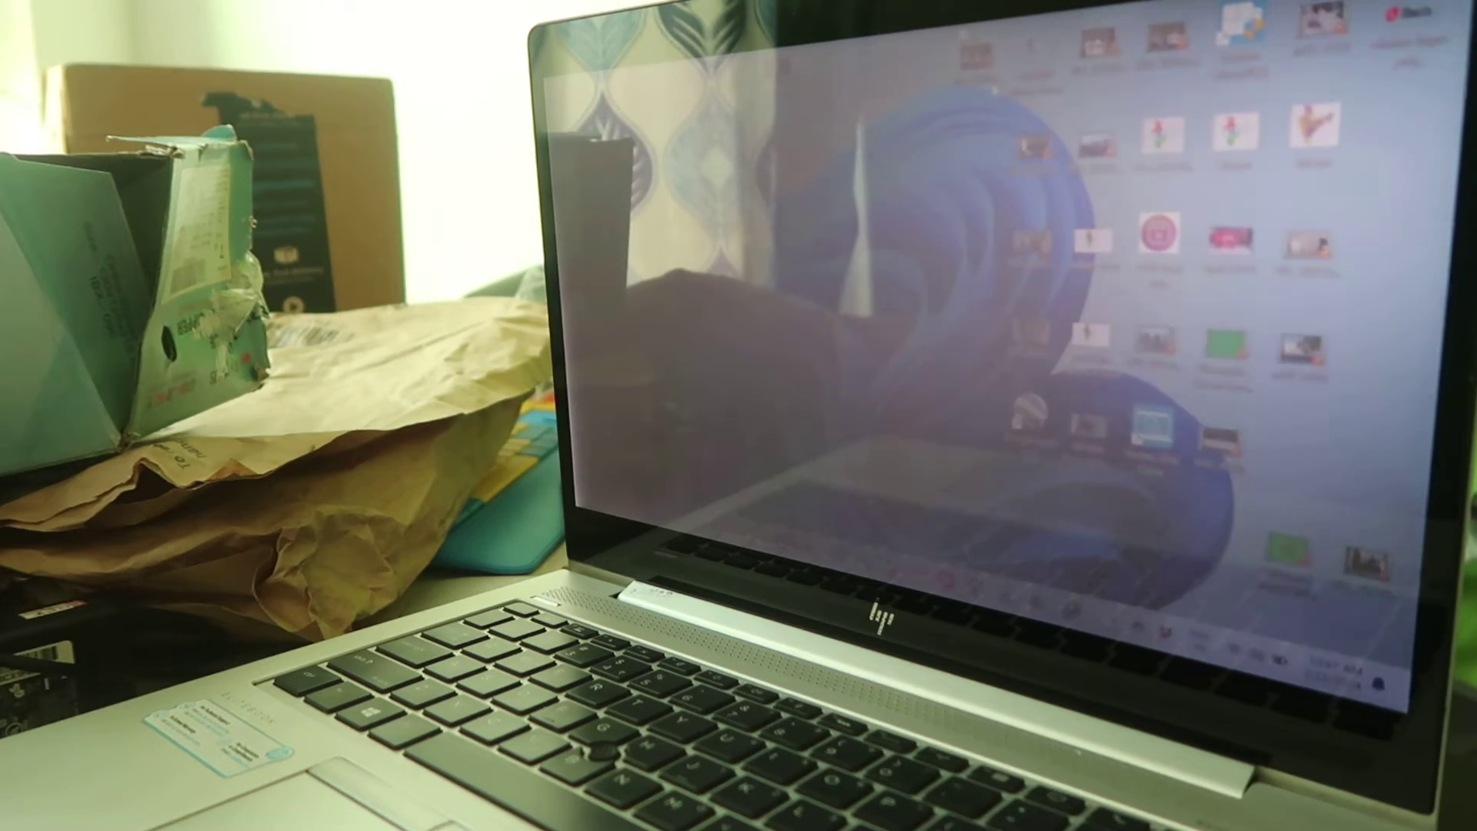
key("space")
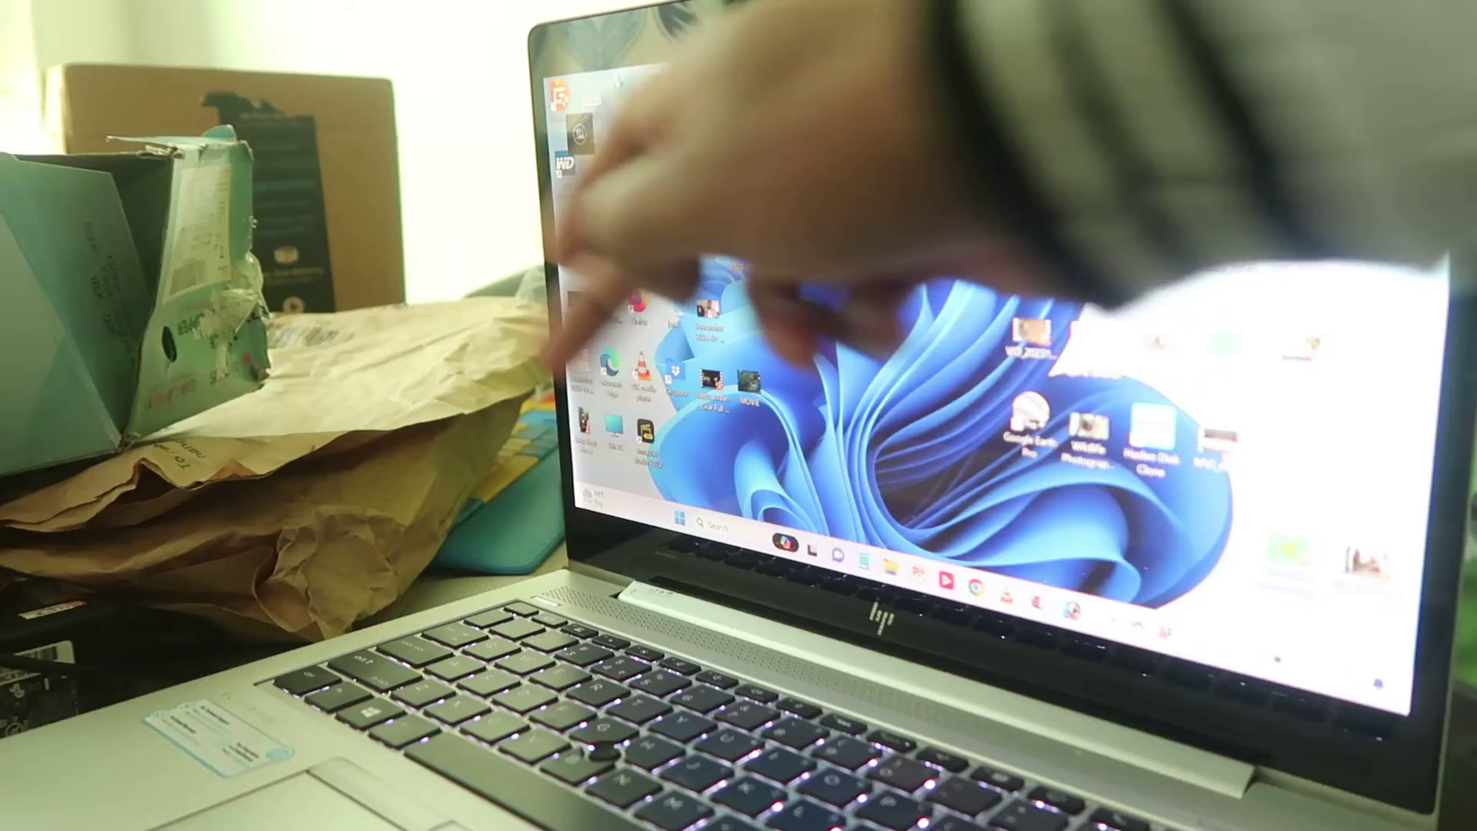